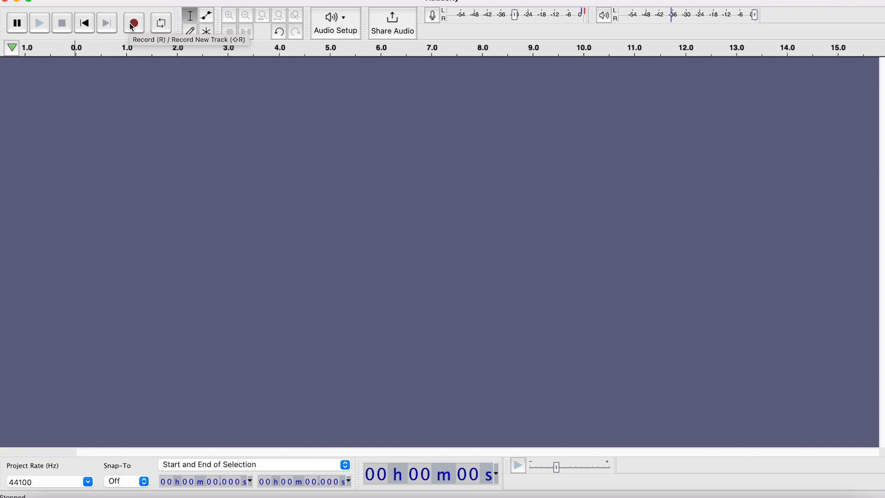
Record a voice track about 16 seconds long, leaving about six seconds of silence before the speech
click(133, 26)
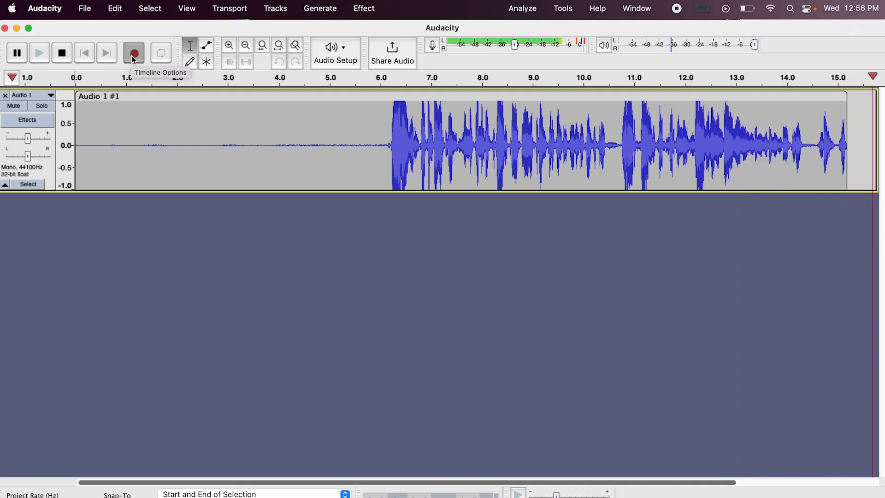
key(space)
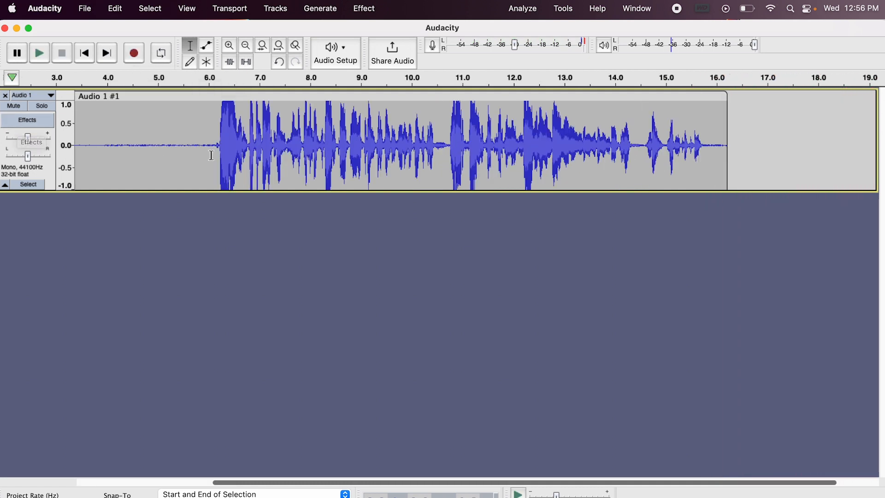
Capture a Noise Reduction profile from the silent opening, about the first six seconds of the recording
drag(214, 147, 4, 143)
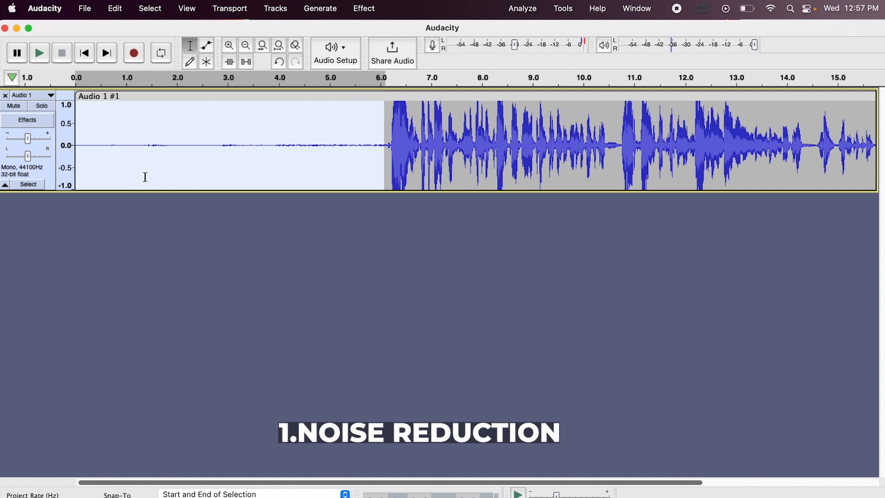
click(363, 8)
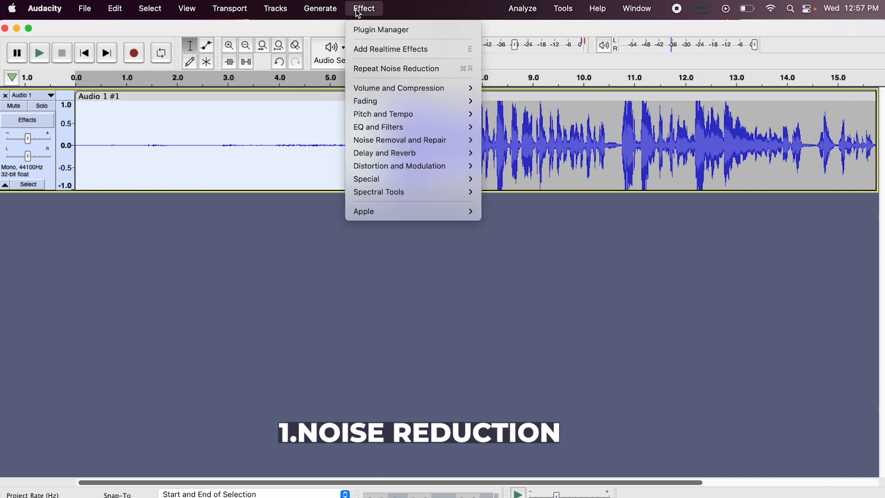
mouse_move(394, 133)
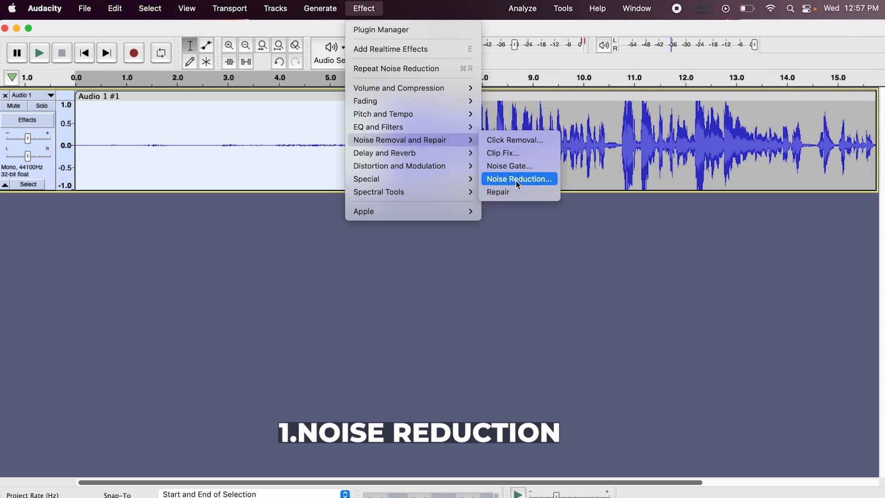
click(522, 183)
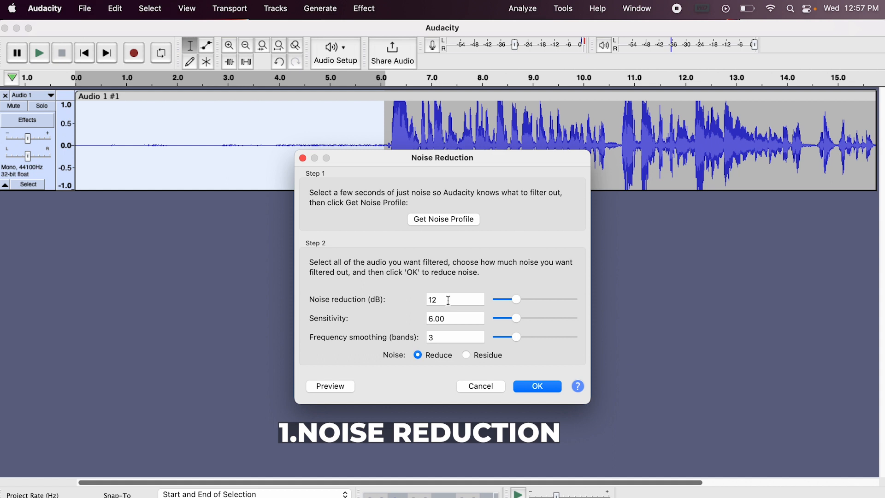
click(446, 223)
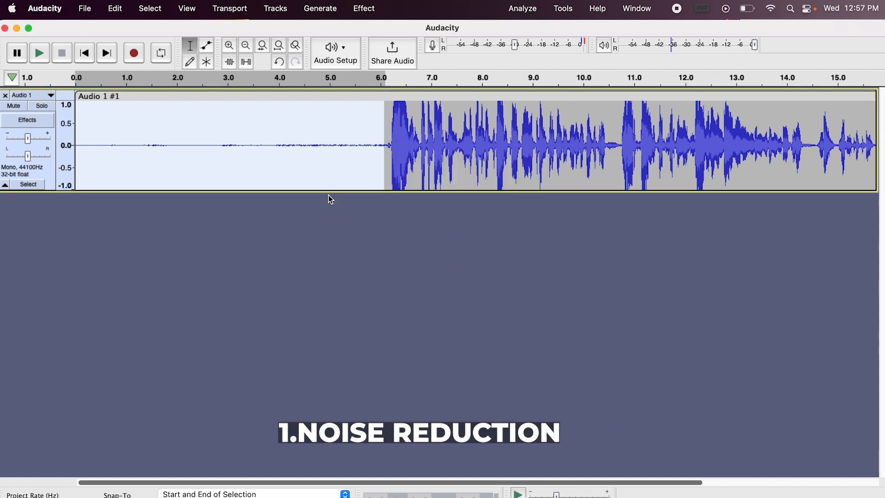
Apply Noise Reduction to the entire track with the captured noise profile
key(super+a)
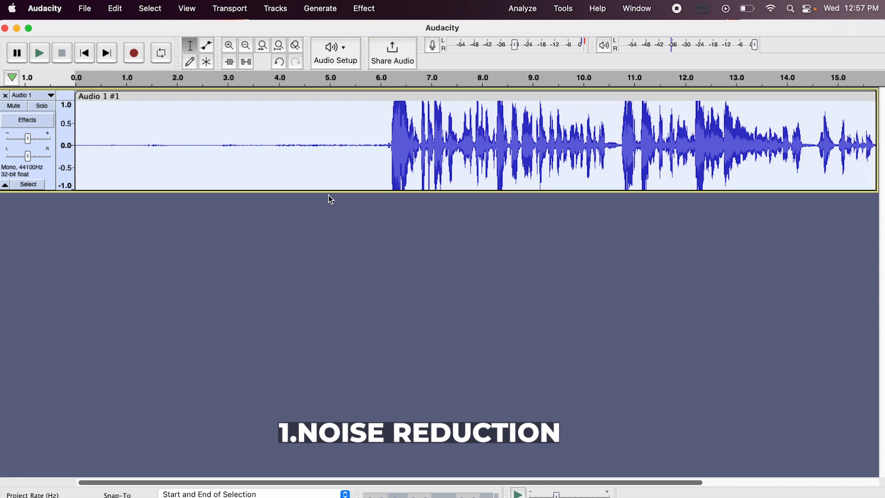
click(364, 9)
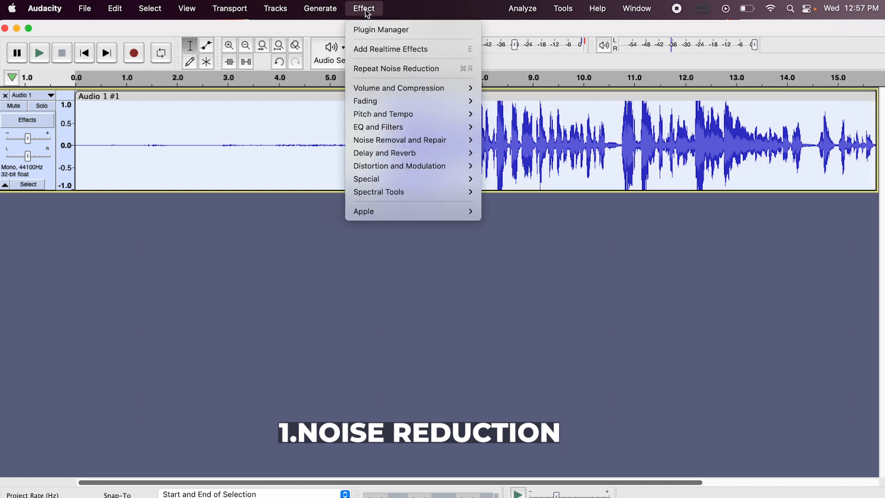
click(395, 70)
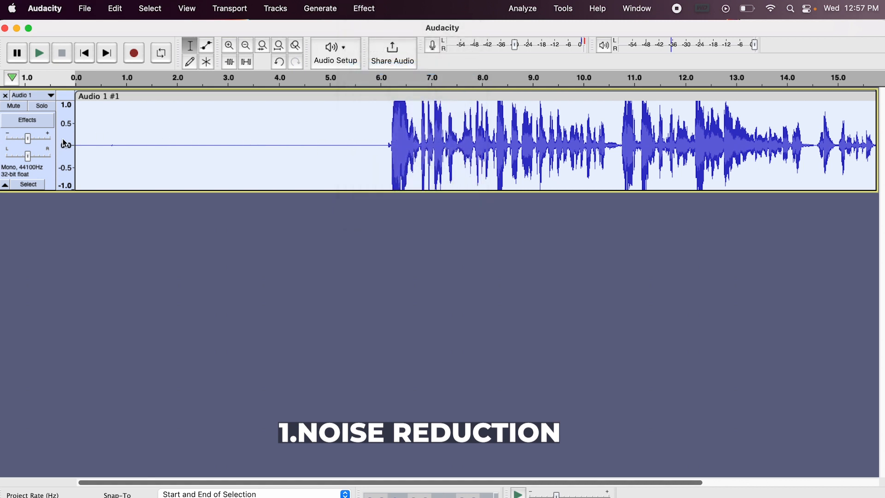
Play back the noise-reduced recording and delete the silent opening, about the first 5.8 seconds
click(91, 143)
key(space)
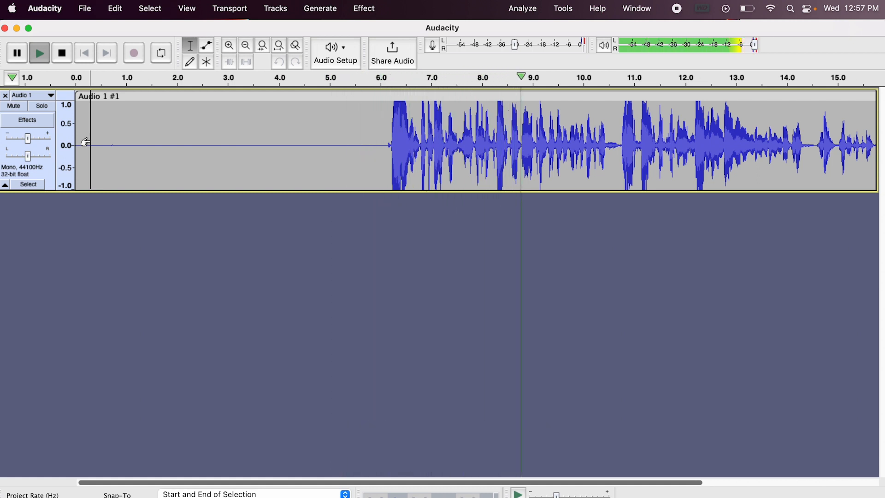
key(space)
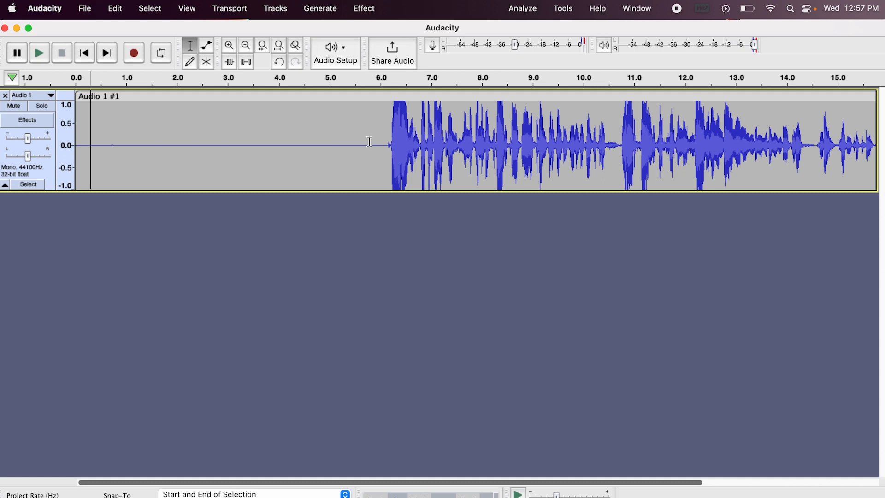
drag(370, 142, 77, 143)
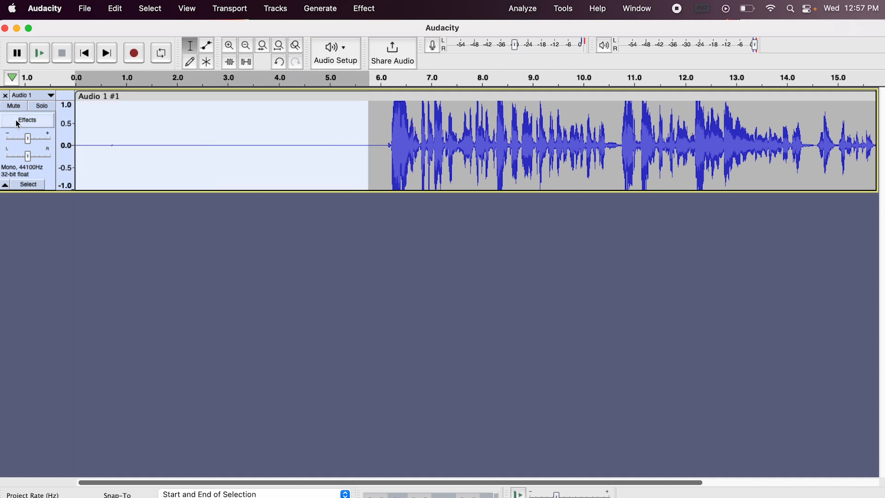
key(Delete)
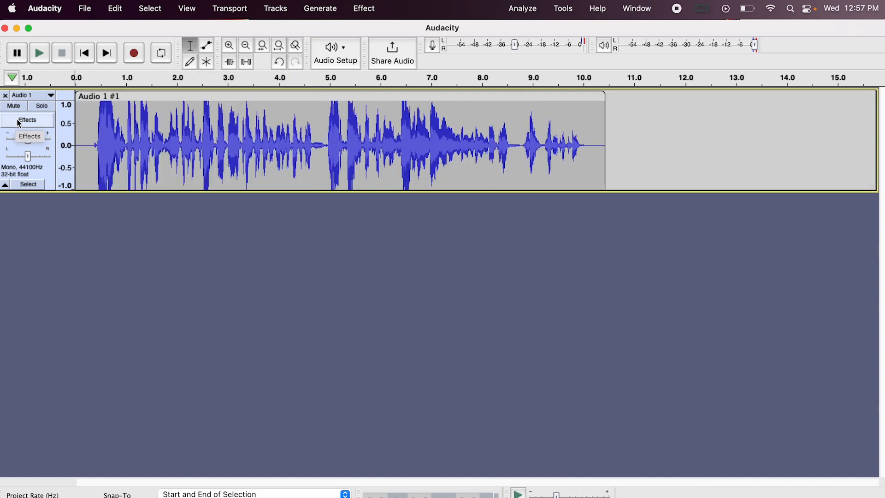
Apply the Compressor to the whole track with a -12 dB threshold, -40 dB noise floor and 5:1 ratio
key(super+a)
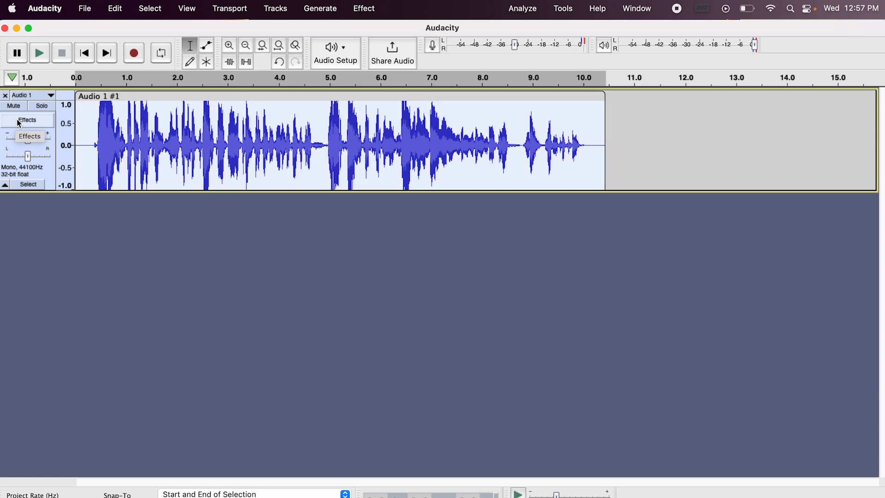
click(363, 8)
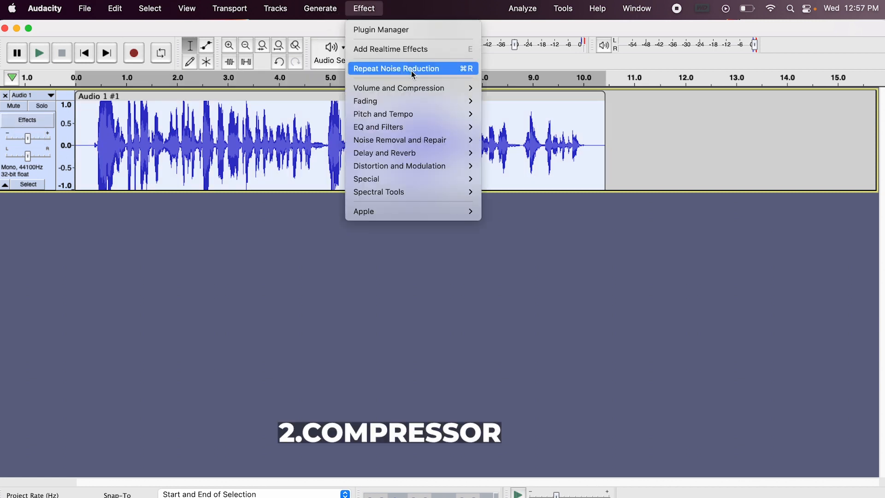
mouse_move(443, 88)
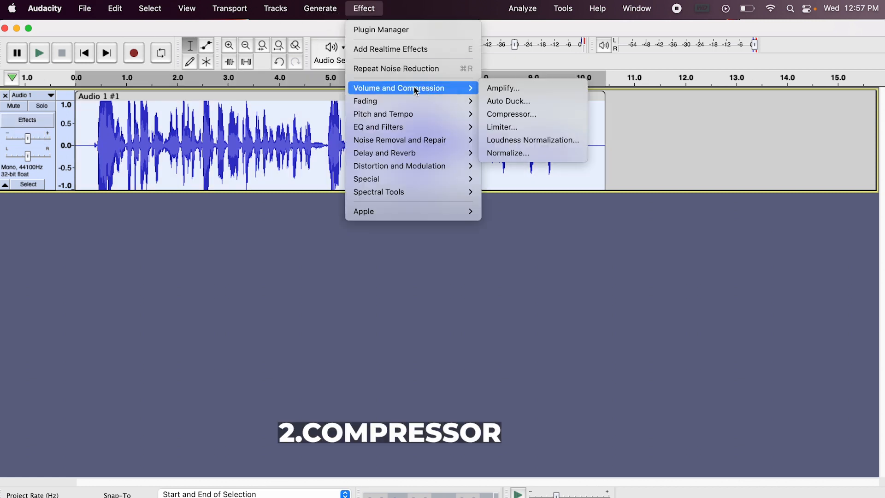
click(522, 117)
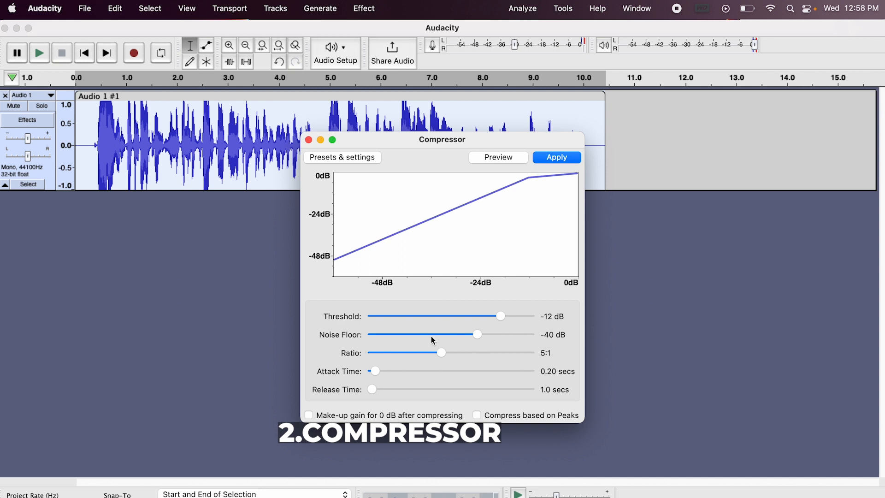
click(560, 158)
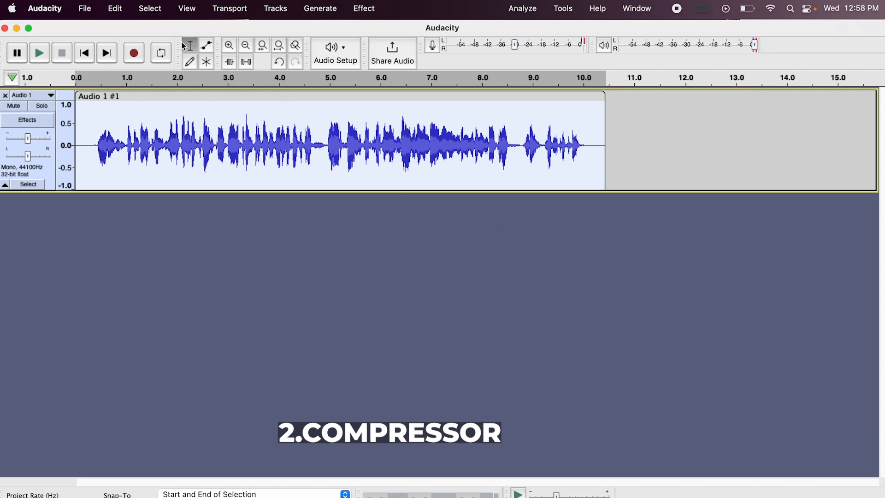
Apply the Limiter to the whole track as a Hard Limit with 4.40 dB input gain and a -3.00 dB limit
click(365, 8)
mouse_move(395, 88)
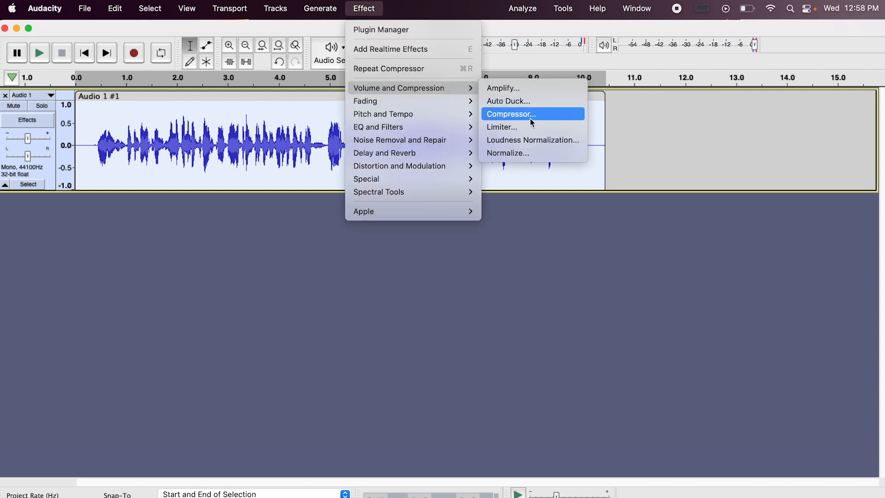
click(525, 130)
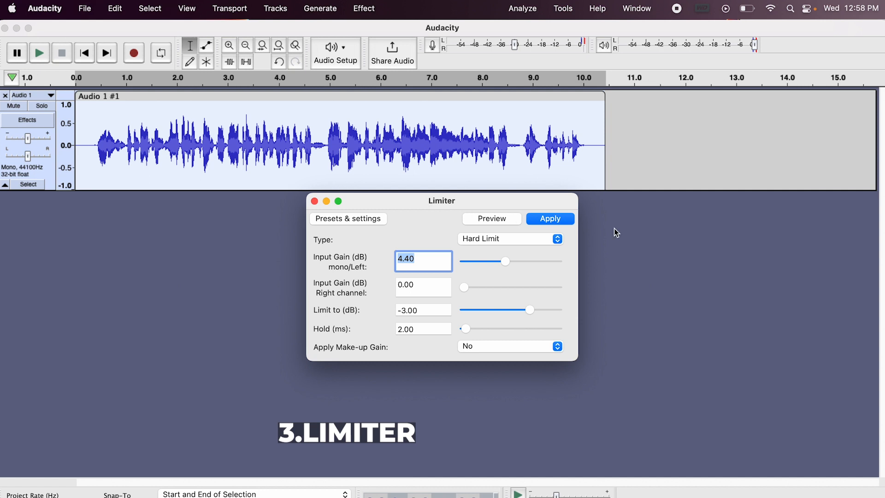
click(562, 219)
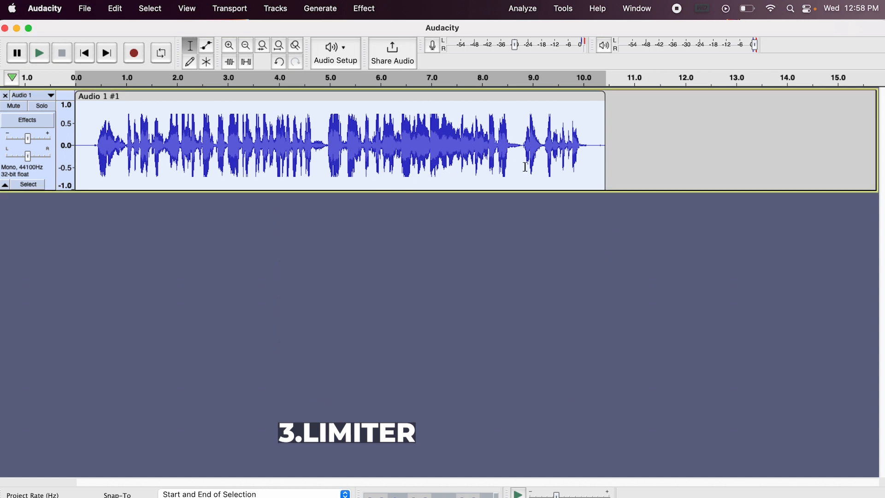
Apply the Graphic EQ to the whole track with the Bass Boost factory preset
click(364, 10)
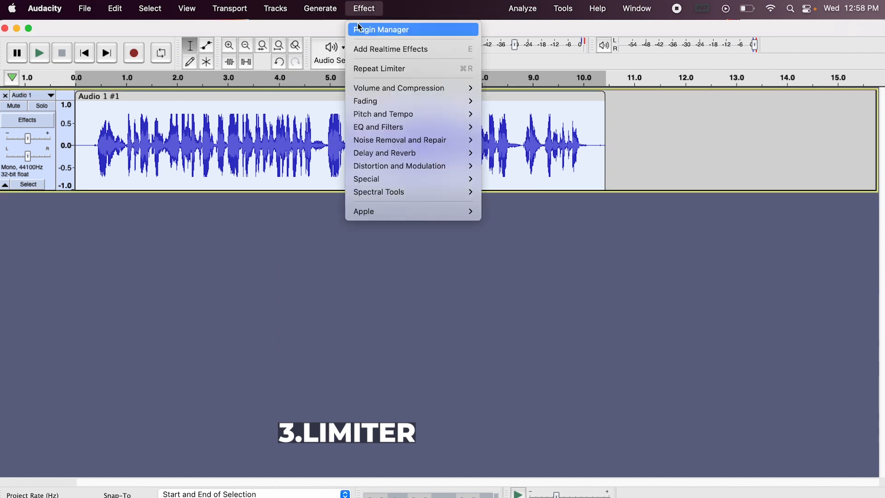
mouse_move(393, 132)
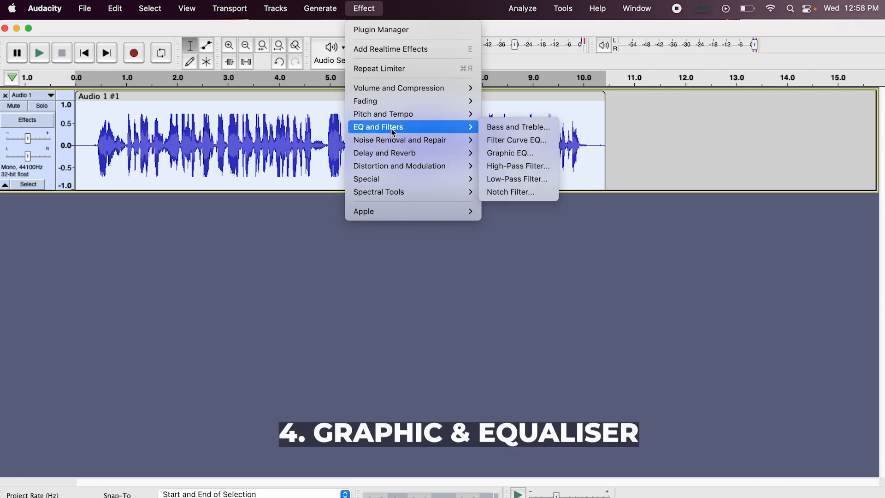
click(515, 156)
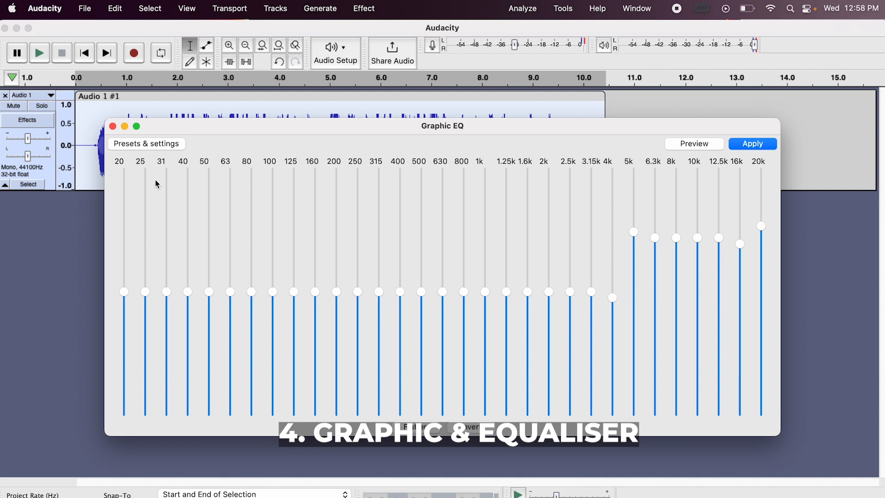
mouse_move(157, 184)
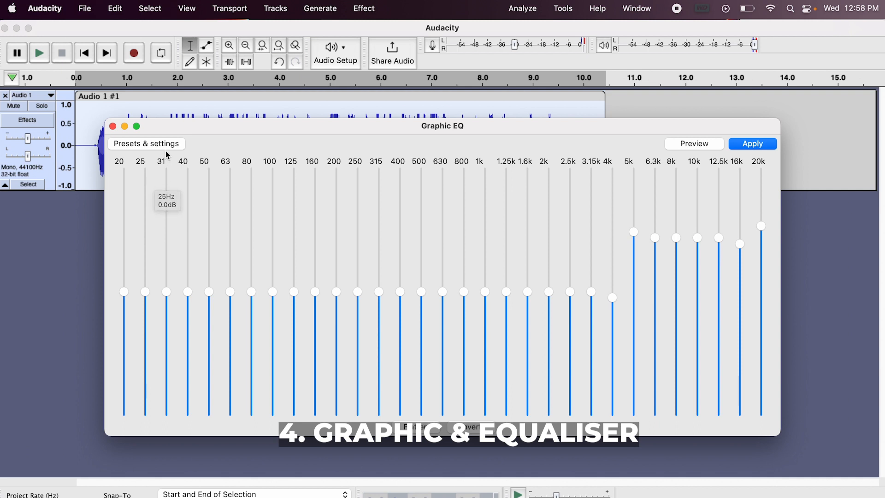
click(147, 144)
mouse_move(183, 201)
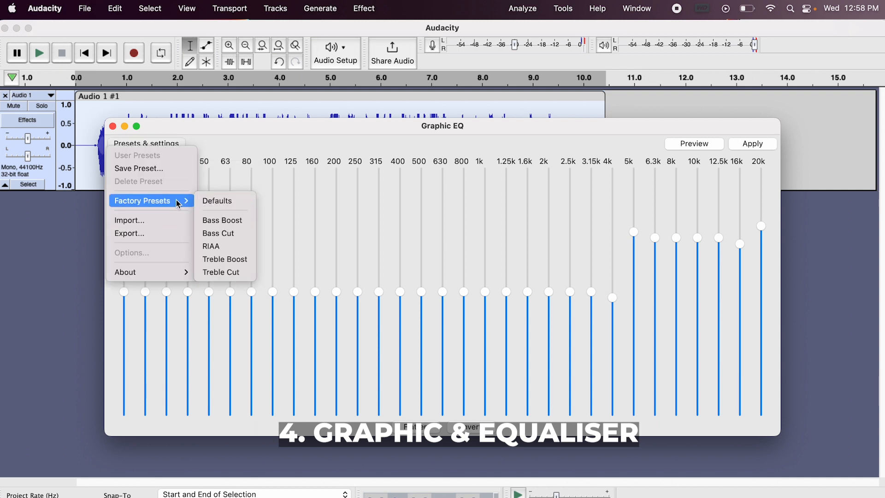
click(220, 222)
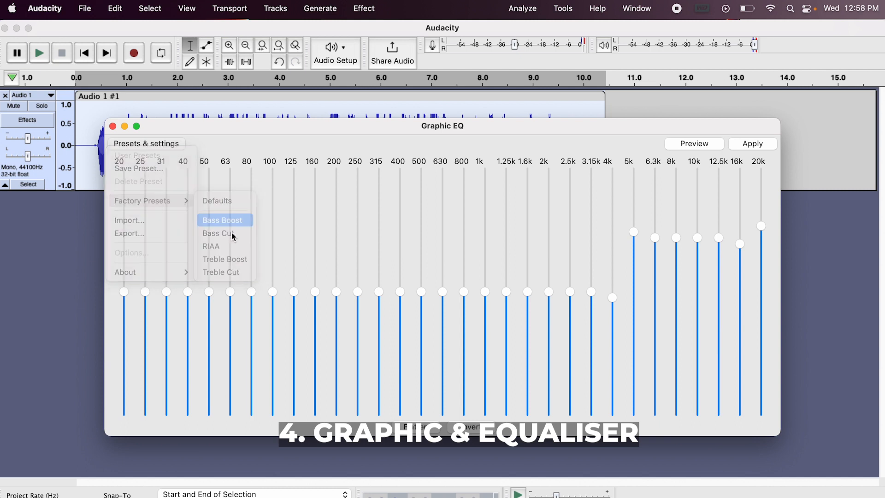
click(766, 146)
Apply a second Graphic EQ pass to the track with the Treble Boost factory preset
click(365, 8)
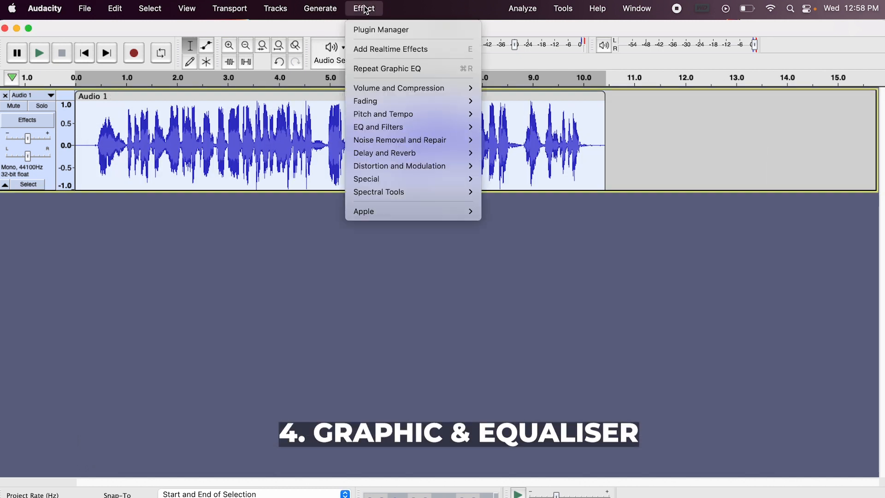
mouse_move(387, 133)
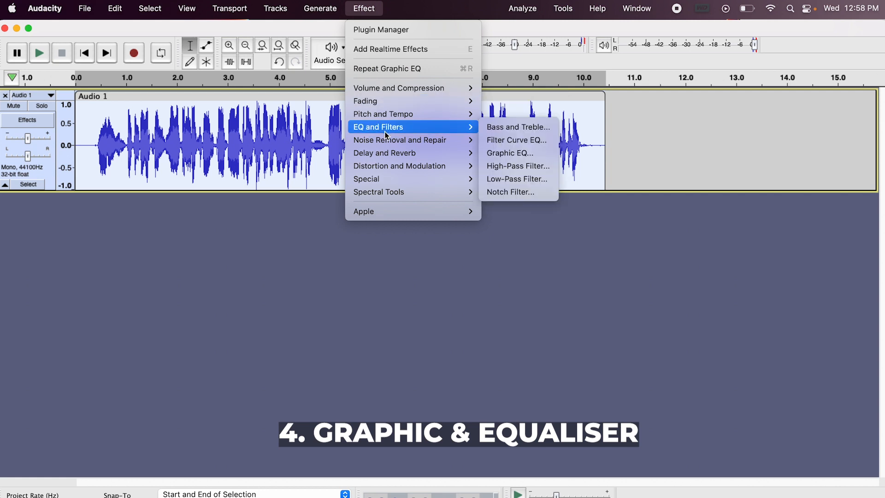
click(519, 155)
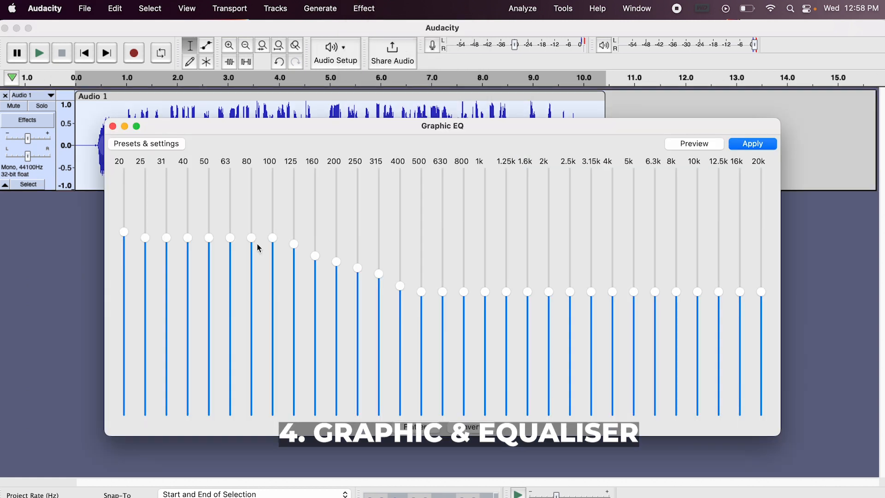
click(127, 143)
mouse_move(169, 203)
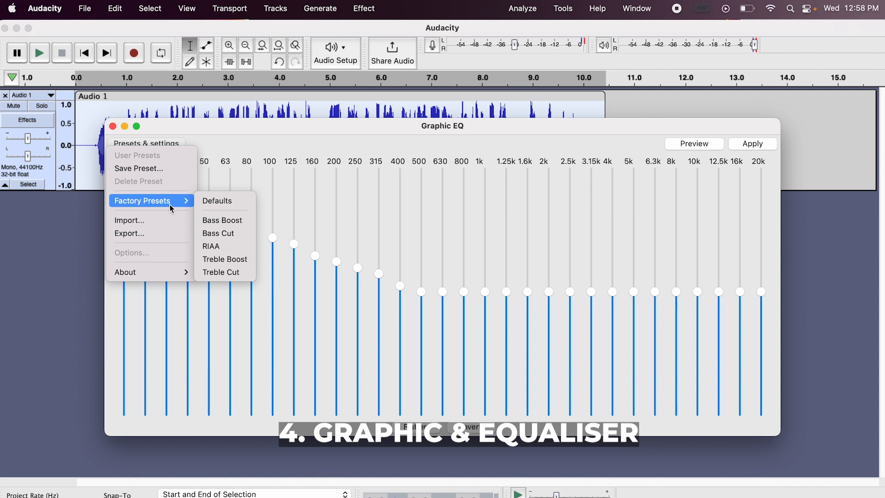
click(232, 261)
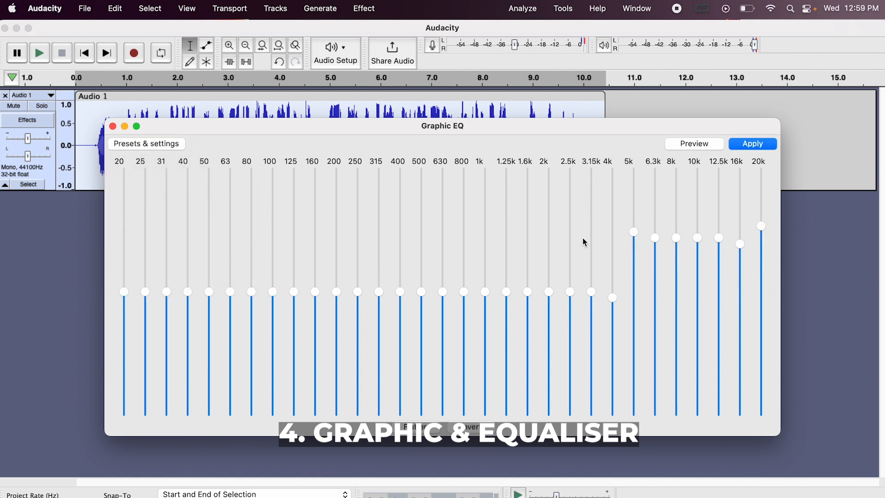
click(759, 145)
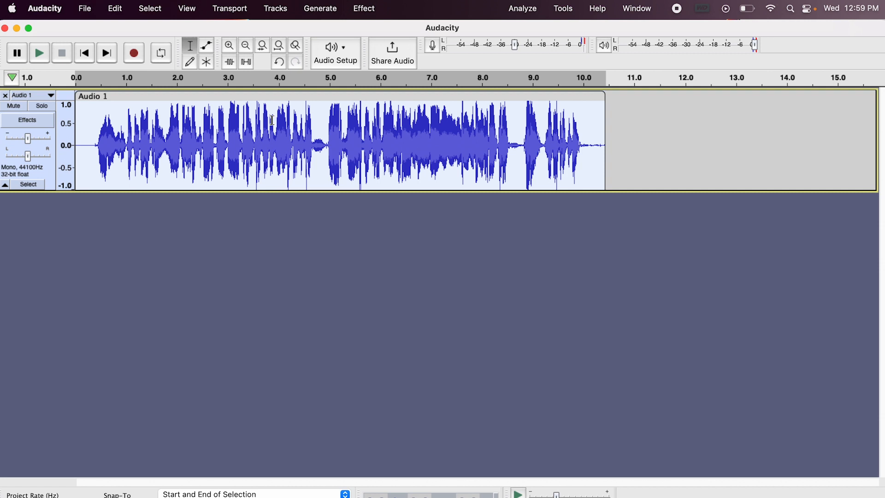
Normalize the track's peak amplitude to -1.0 dB with DC offset removal enabled
click(371, 9)
mouse_move(460, 87)
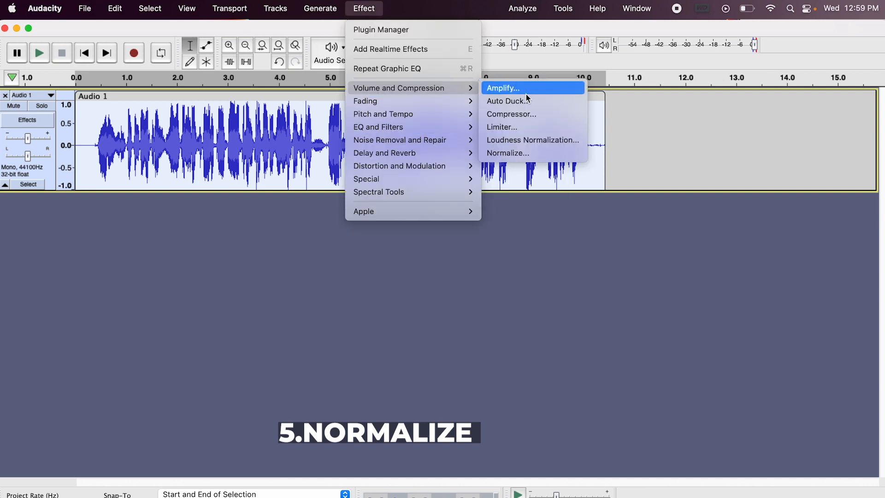
click(510, 153)
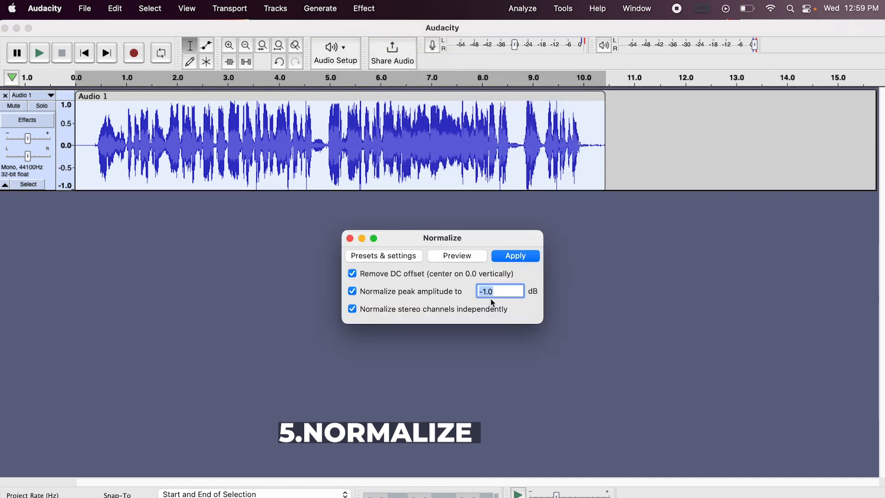
click(515, 256)
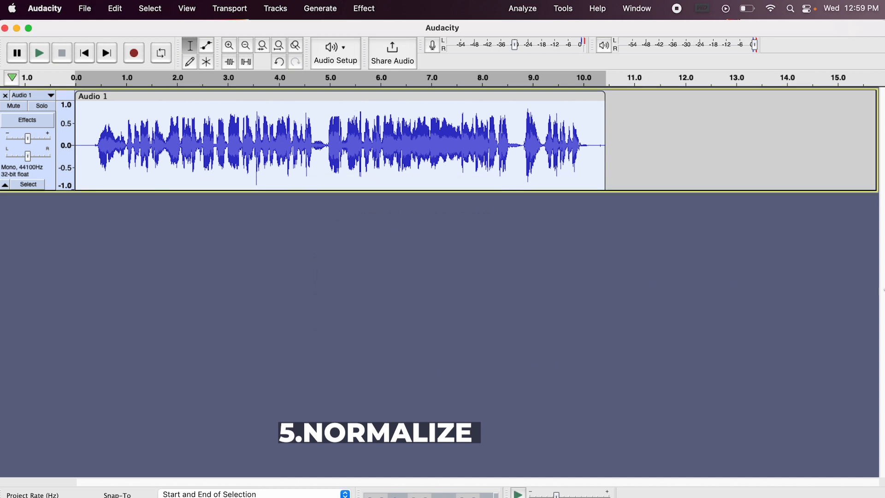
Play the processed recording from near its start to hear the finished voice sound
click(90, 147)
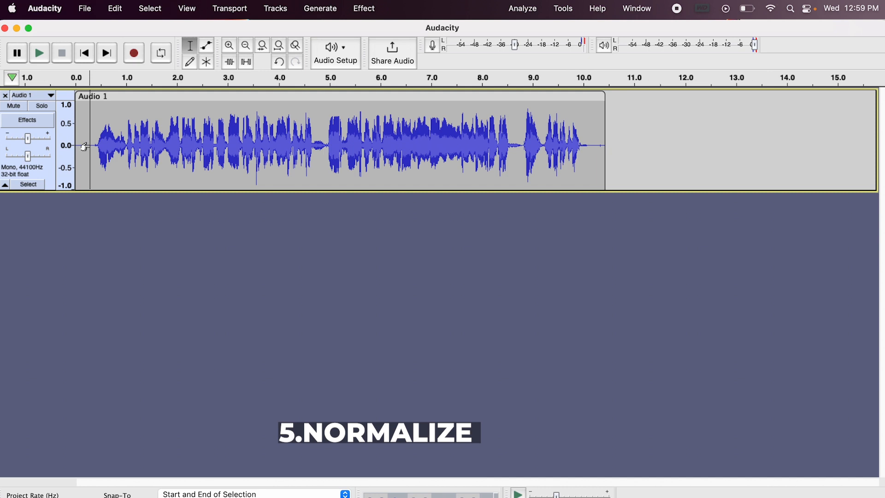
key(space)
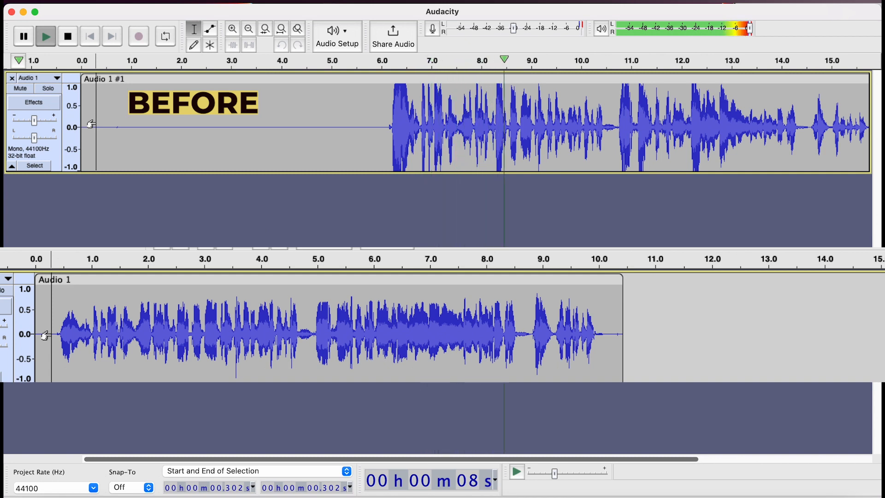
key(space)
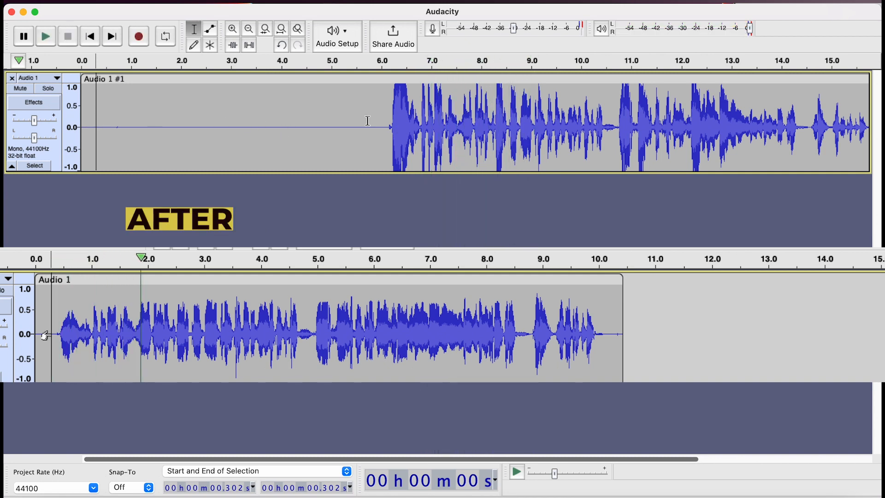